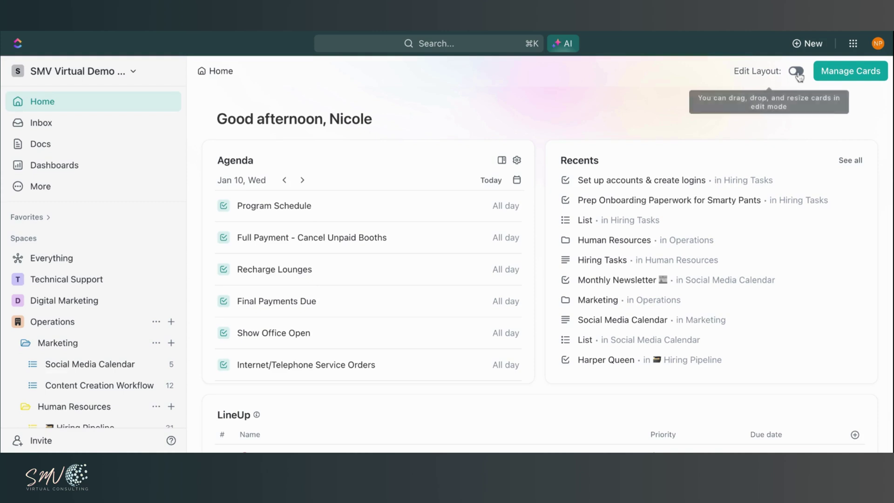
# Put the Home layout in edit mode, move Recents to the left slot, and browse the available cards
pyautogui.click(795, 73)
pyautogui.moveTo(673, 156); pyautogui.dragTo(673, 157)
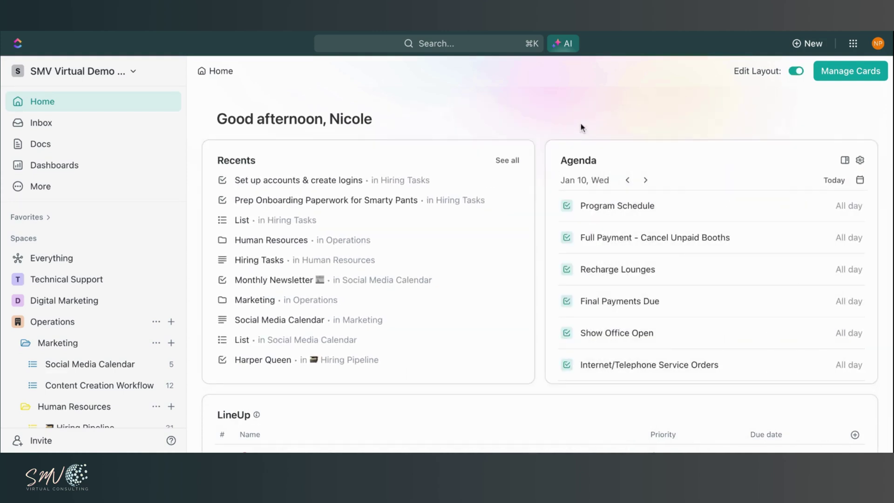
pyautogui.click(850, 77)
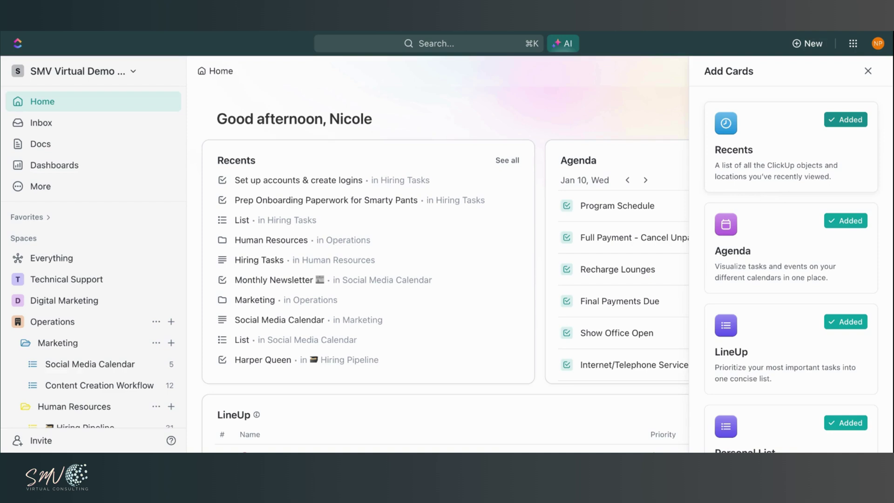
pyautogui.scroll(-3, 754, 223)
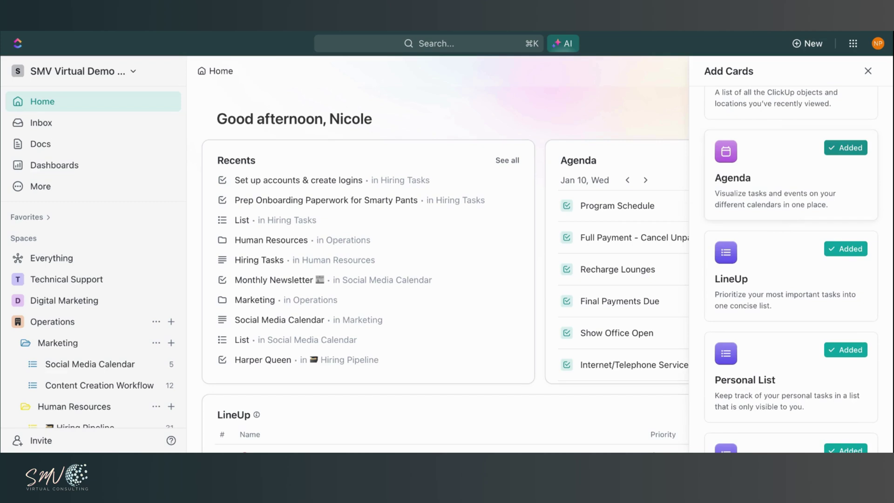
pyautogui.scroll(-8, 792, 270)
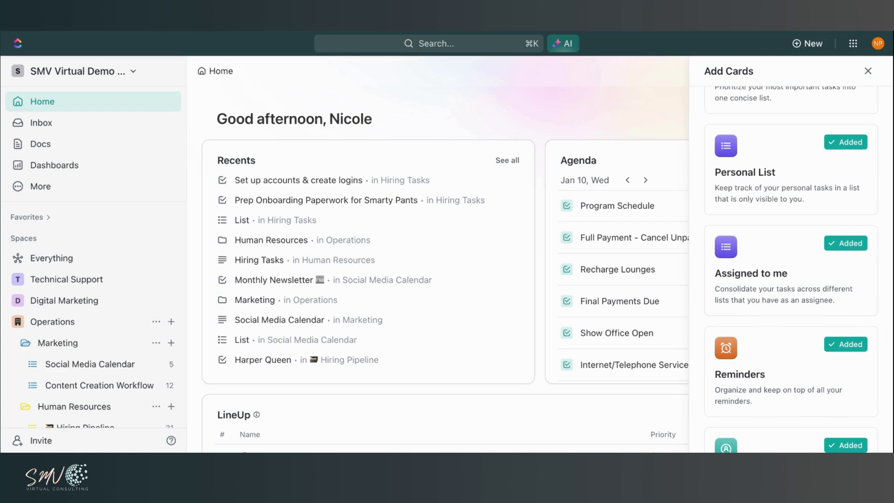
pyautogui.click(869, 73)
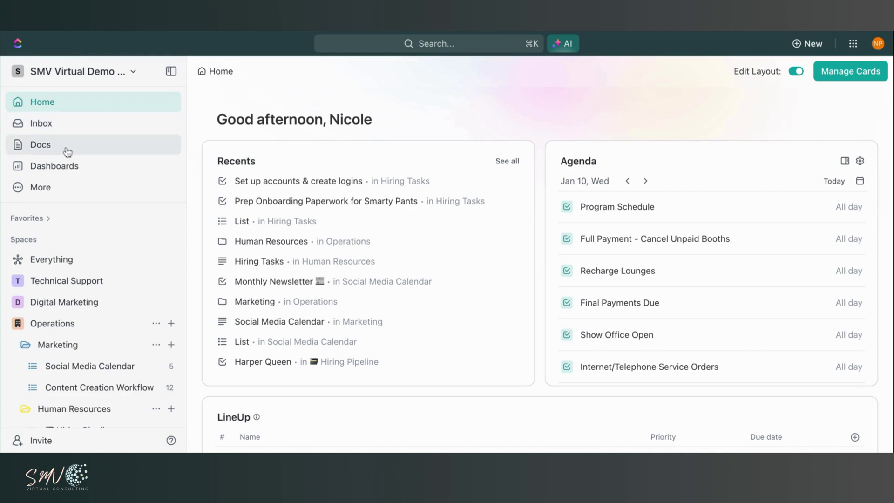
# Open the Inbox from the More menu and check its Other and Snoozed notifications
pyautogui.click(51, 192)
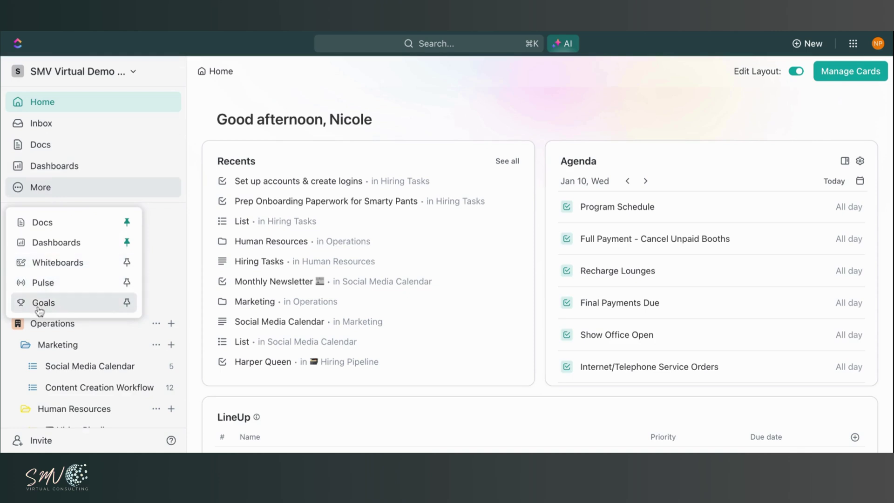
pyautogui.click(85, 121)
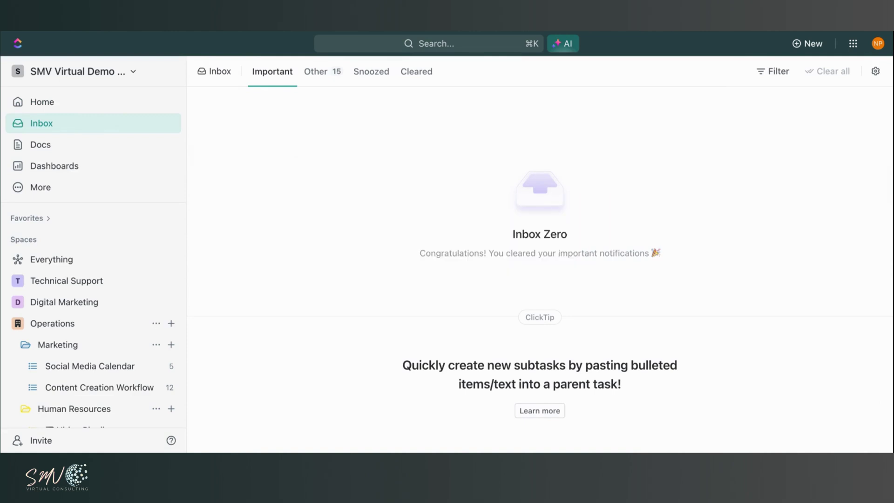
pyautogui.click(322, 73)
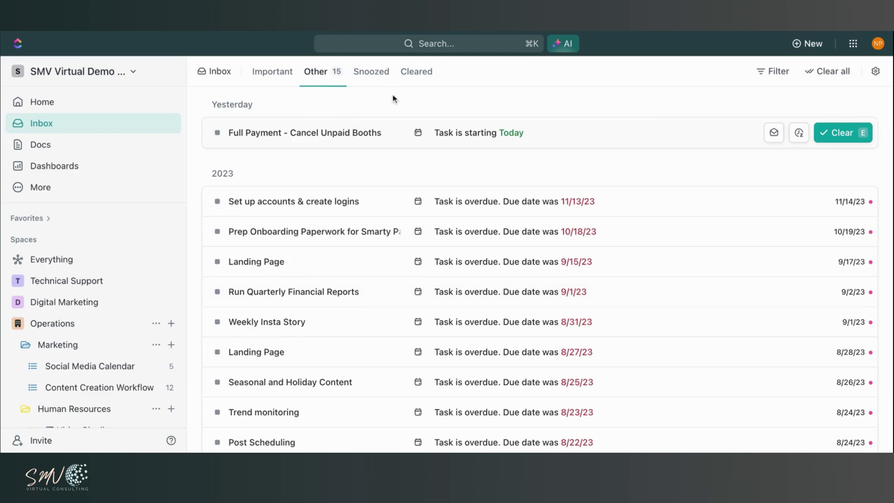
pyautogui.click(367, 82)
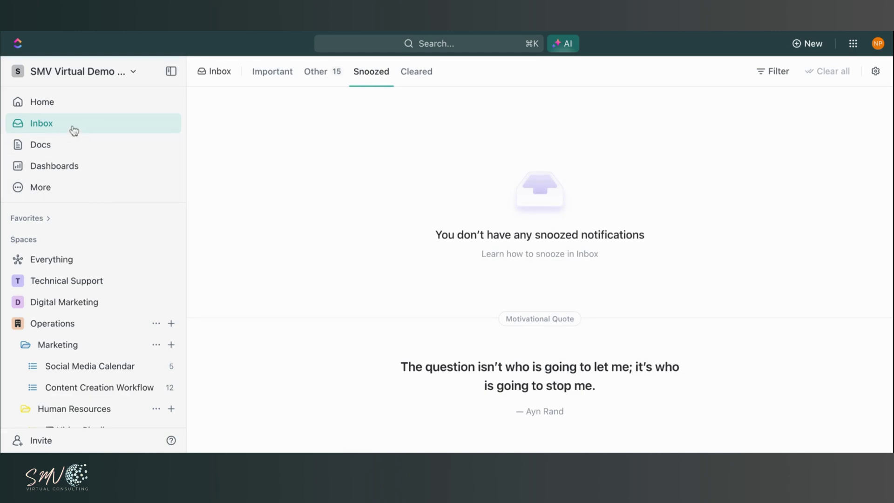
# Open the Docs hub and look over its Recent, Favorites, Created by Me and full doc list
pyautogui.click(52, 149)
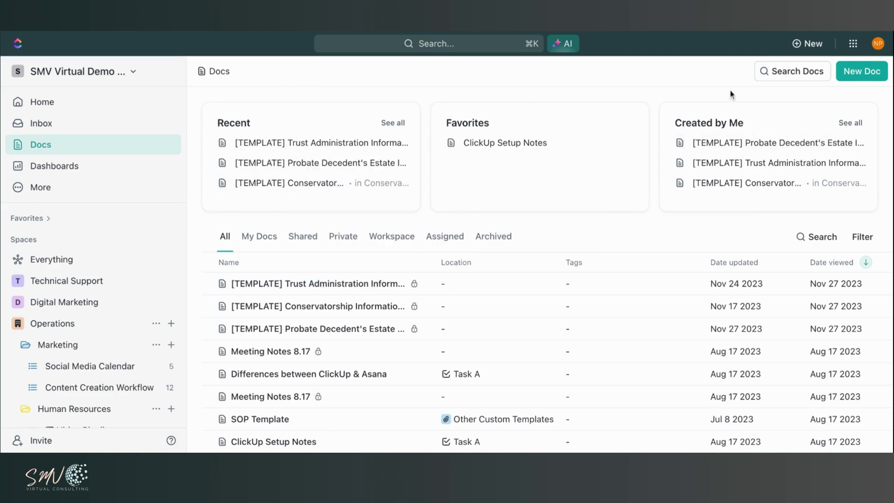
pyautogui.scroll(-5, 496, 227)
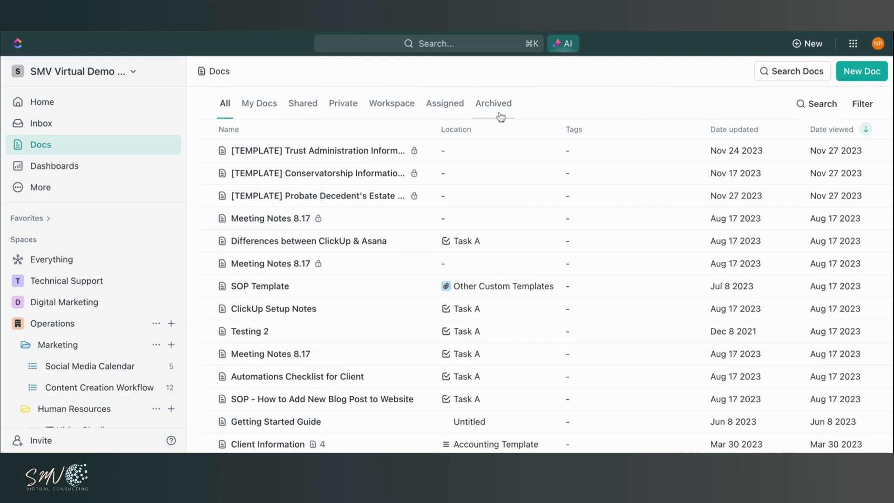
pyautogui.scroll(1, 568, 114)
pyautogui.scroll(5, 568, 115)
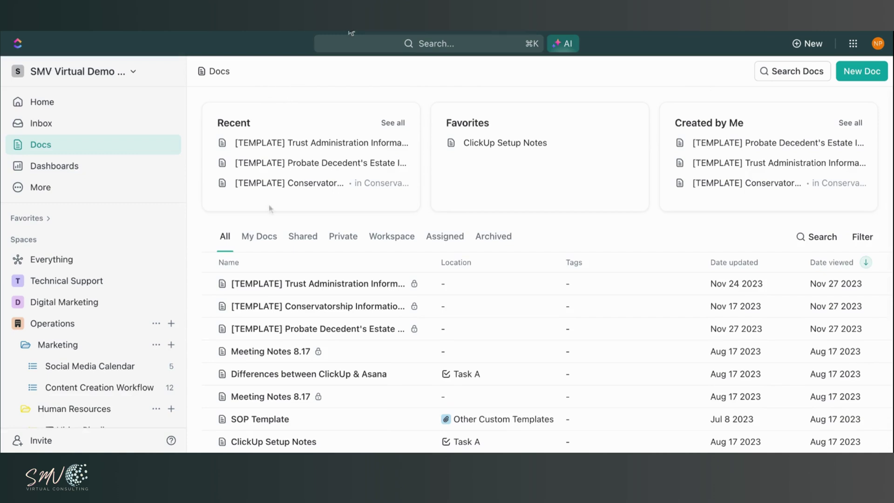
# Open the Operations space overview and review its Recent, Docs, Resources, Folders and Lists cards
pyautogui.click(40, 328)
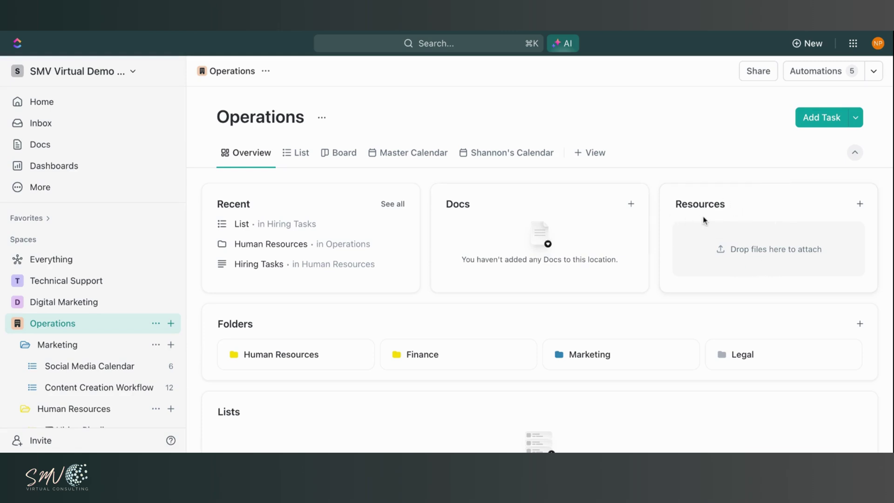
pyautogui.scroll(-2, 617, 251)
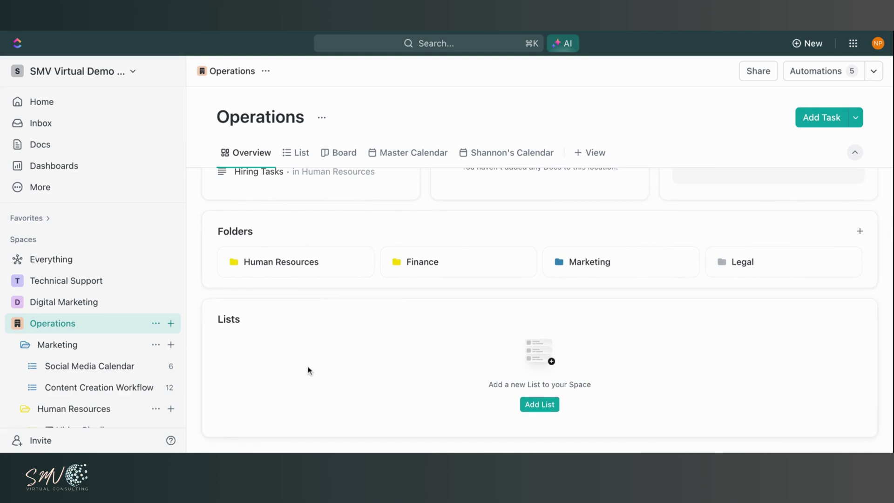
pyautogui.scroll(2, 317, 354)
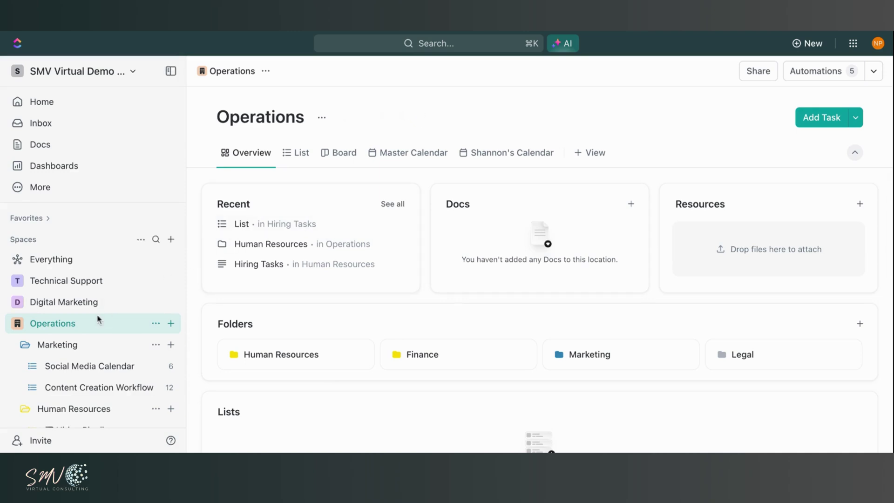
# Open the Marketing folder overview to see Social Media Calendar and Content Creation Workflow progress
pyautogui.click(57, 345)
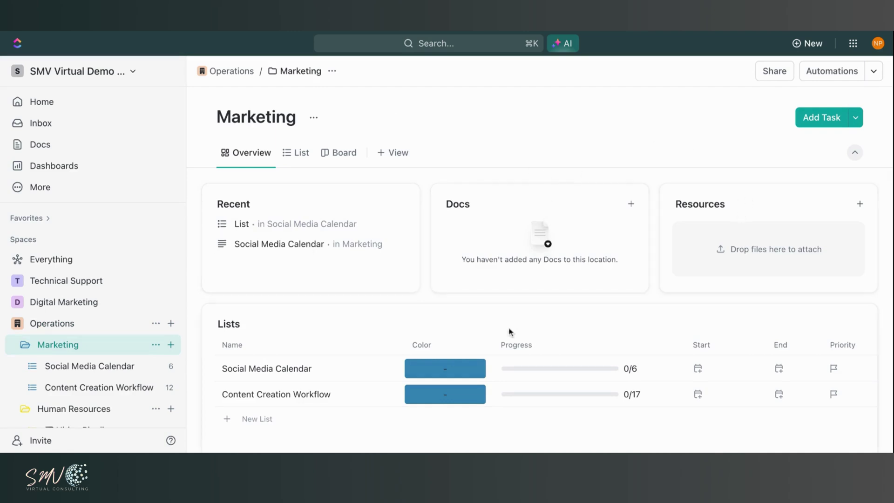
pyautogui.scroll(-3, 509, 333)
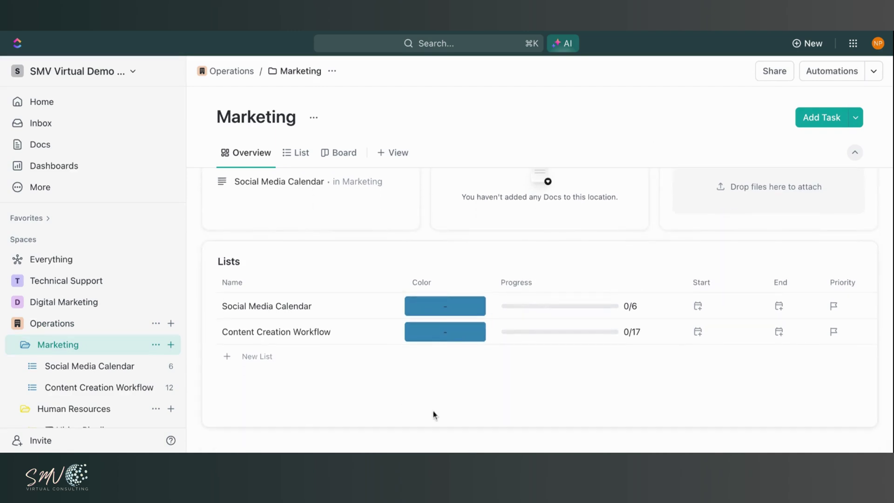
pyautogui.scroll(3, 461, 307)
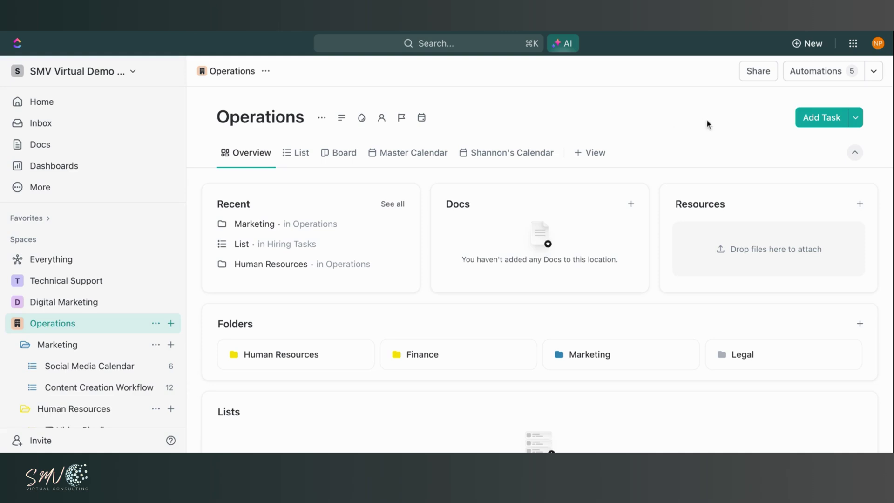
# Open the workspace Task Types settings from the Create menu beside Add Task
pyautogui.click(857, 120)
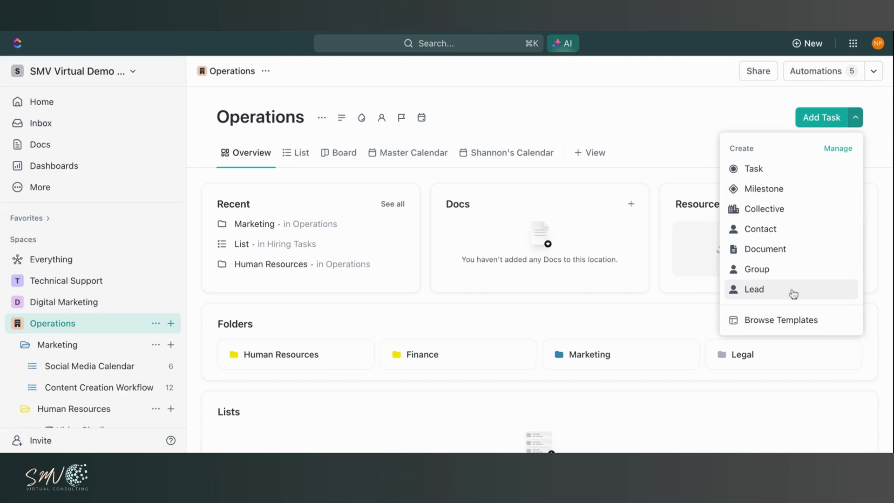
pyautogui.click(838, 149)
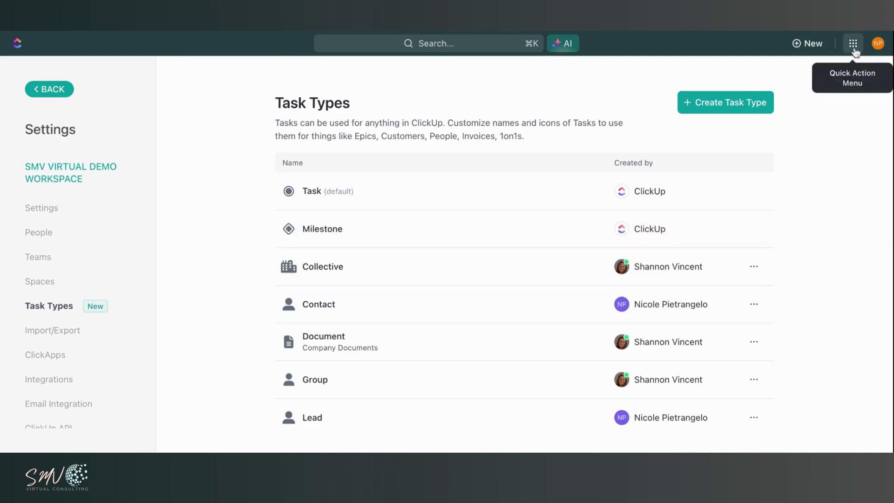
# Open the Custom Field Manager and group the custom fields by location type
pyautogui.click(854, 44)
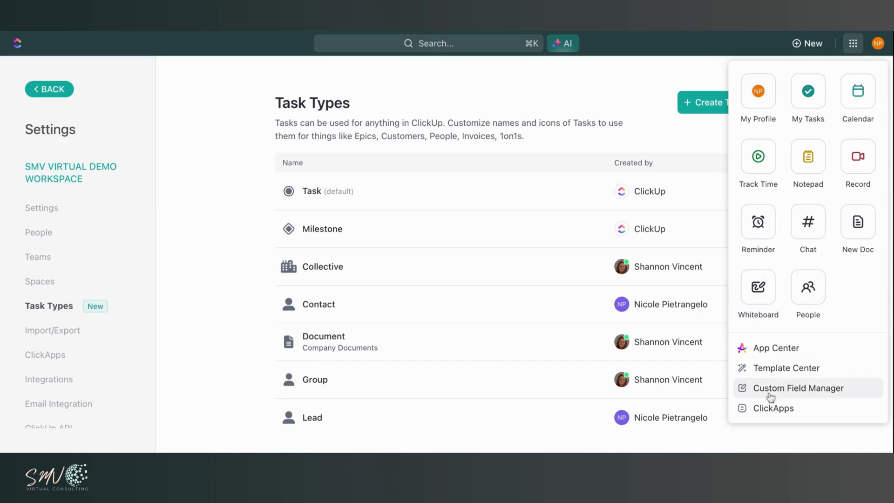
pyautogui.click(806, 395)
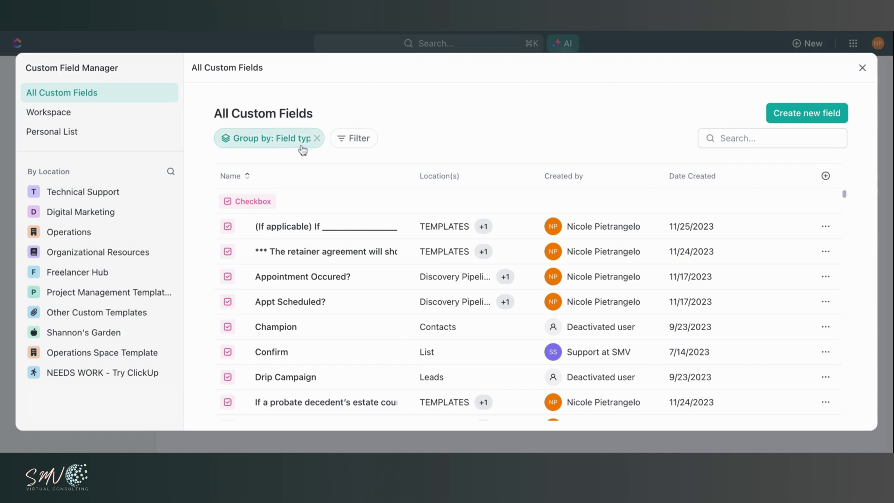
pyautogui.scroll(-10, 266, 365)
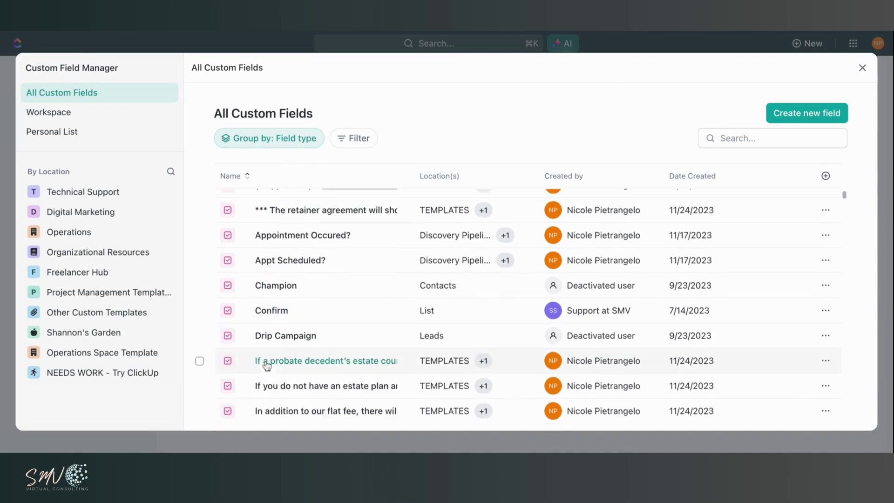
pyautogui.scroll(-10, 267, 365)
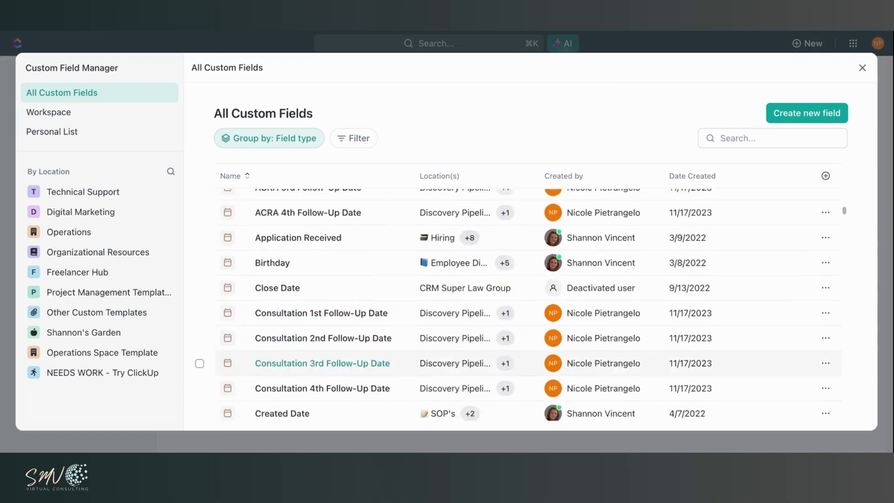
pyautogui.scroll(8, 279, 358)
pyautogui.click(289, 140)
pyautogui.click(254, 187)
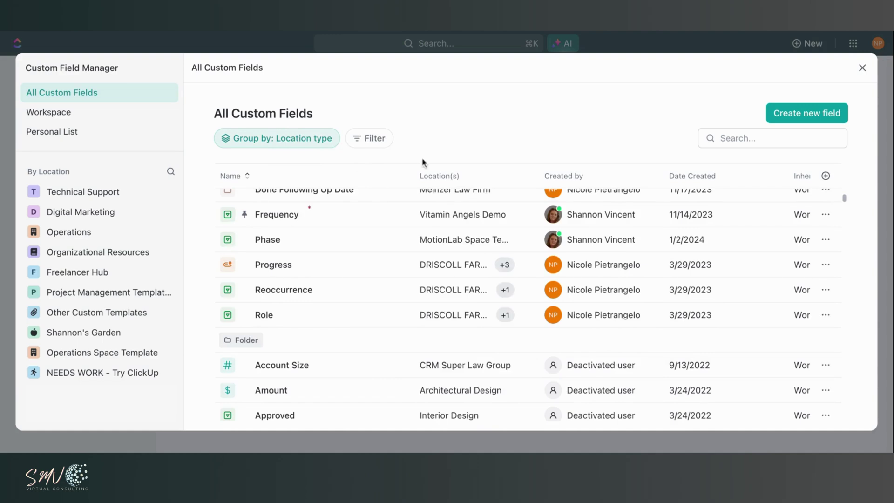
pyautogui.scroll(3, 313, 280)
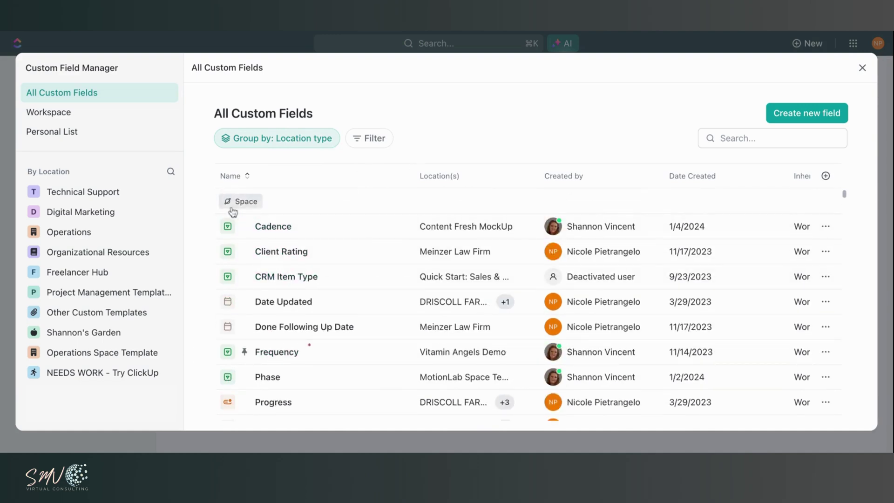
pyautogui.scroll(-5, 257, 333)
pyautogui.scroll(-20, 260, 332)
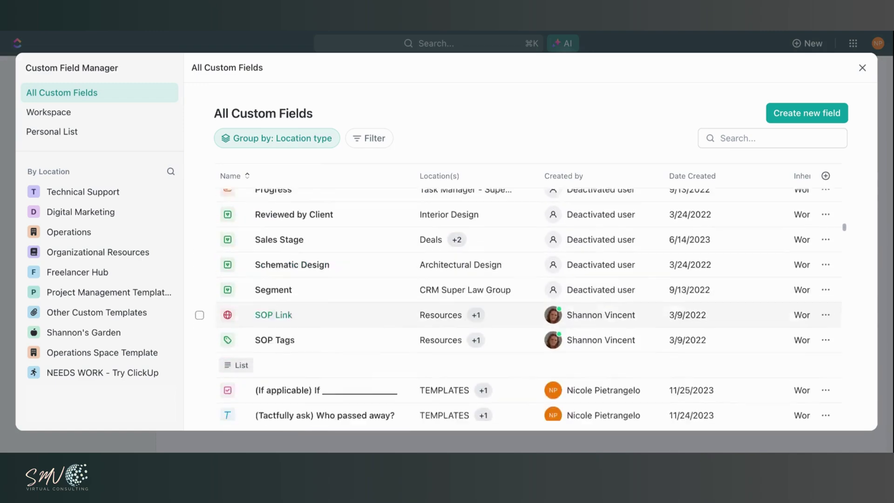
pyautogui.scroll(-1, 259, 332)
pyautogui.scroll(20, 259, 332)
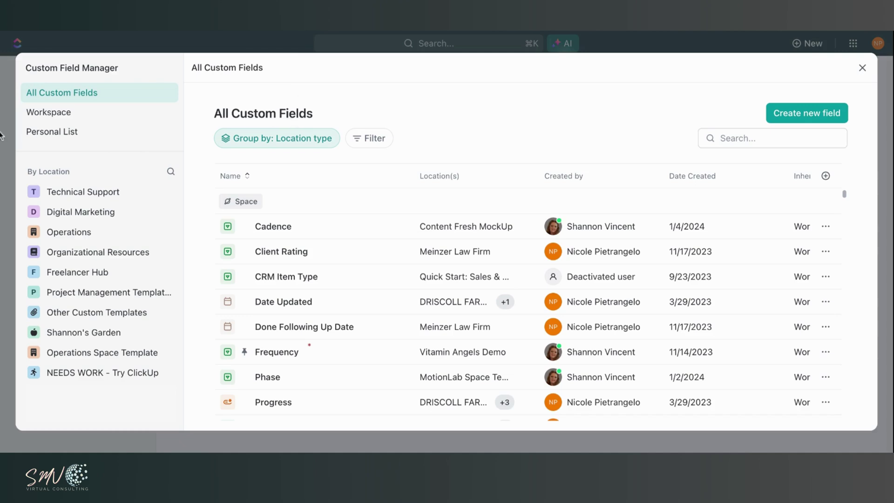
# Show the fields of the Technical Support List - Client Facing: Company Name, CRM Email, User Priority
pyautogui.click(63, 196)
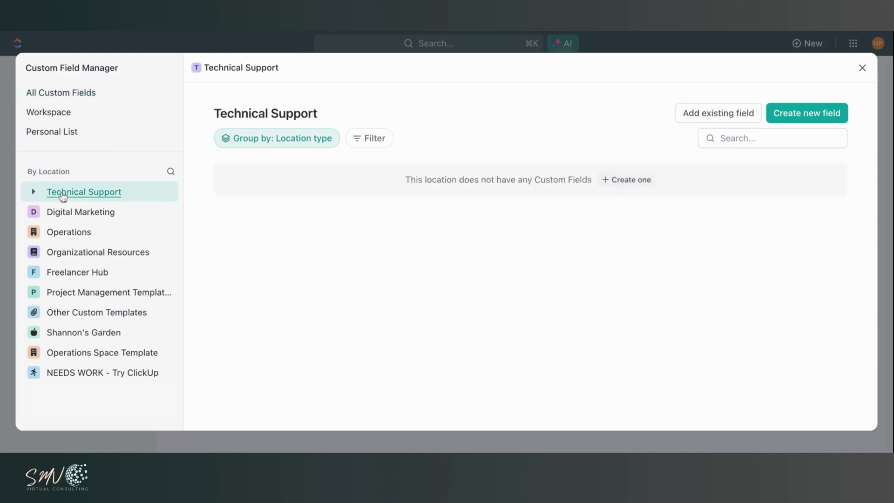
pyautogui.click(36, 195)
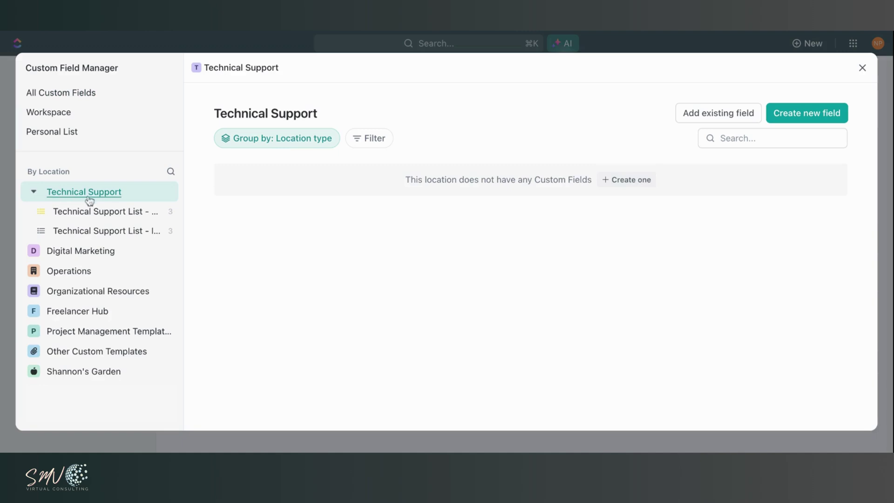
pyautogui.click(61, 212)
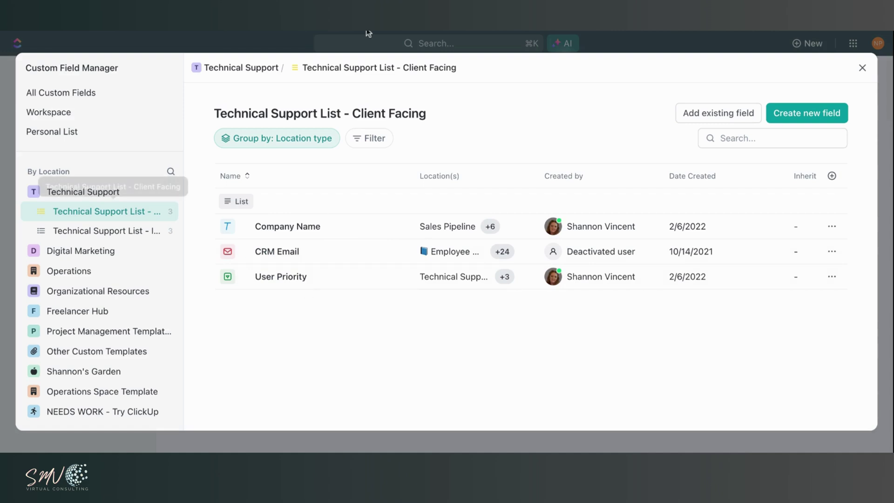
# Close the Custom Field Manager, return to the workspace, and open the Operations space's automations
pyautogui.click(862, 68)
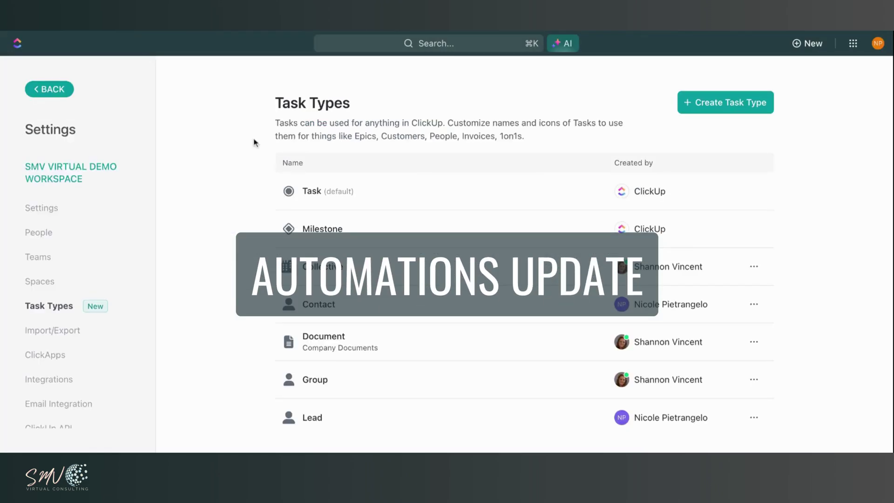
pyautogui.click(48, 88)
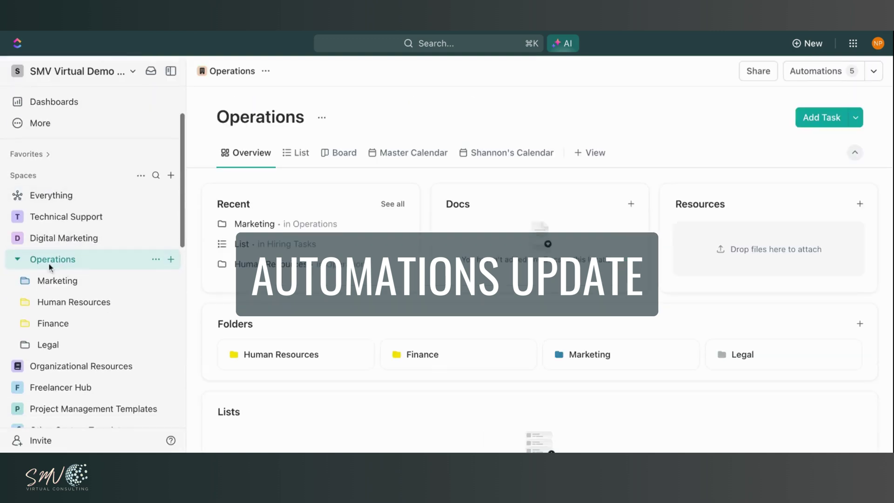
pyautogui.click(811, 71)
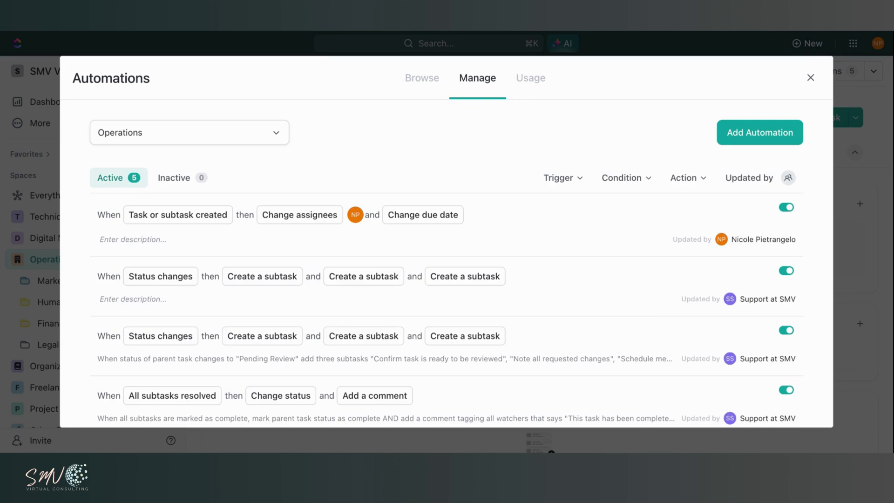
# Begin duplicating the first automation to a different location, then cancel without creating a copy
pyautogui.moveTo(663, 202)
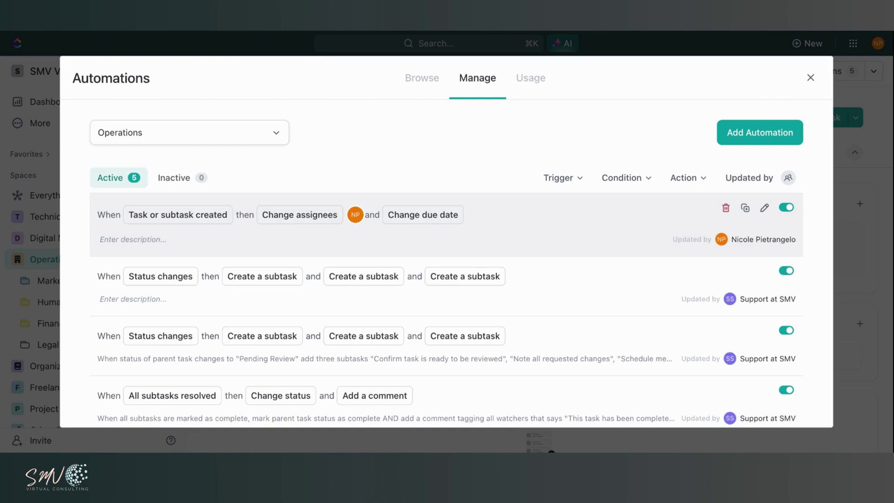
pyautogui.click(746, 209)
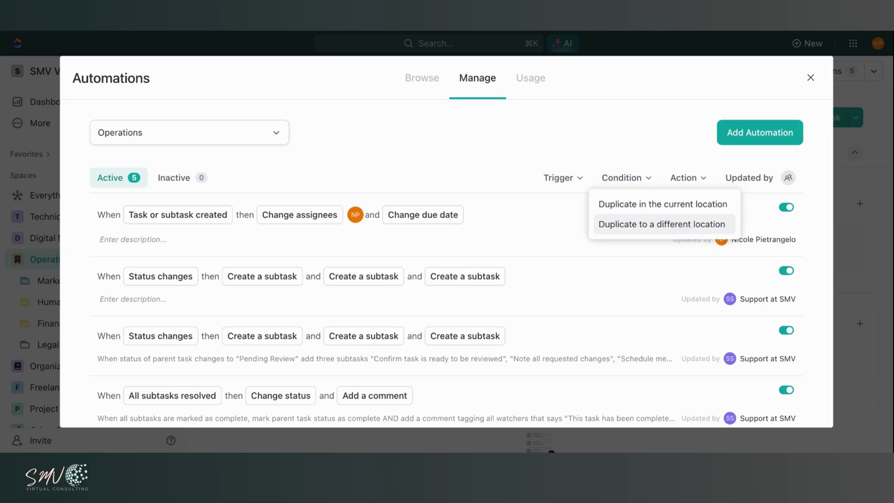
pyautogui.click(680, 229)
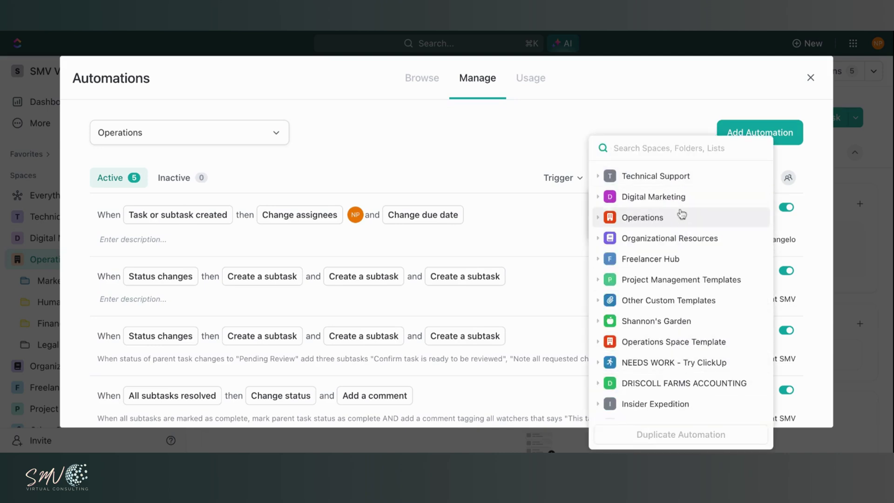
pyautogui.press('Escape')
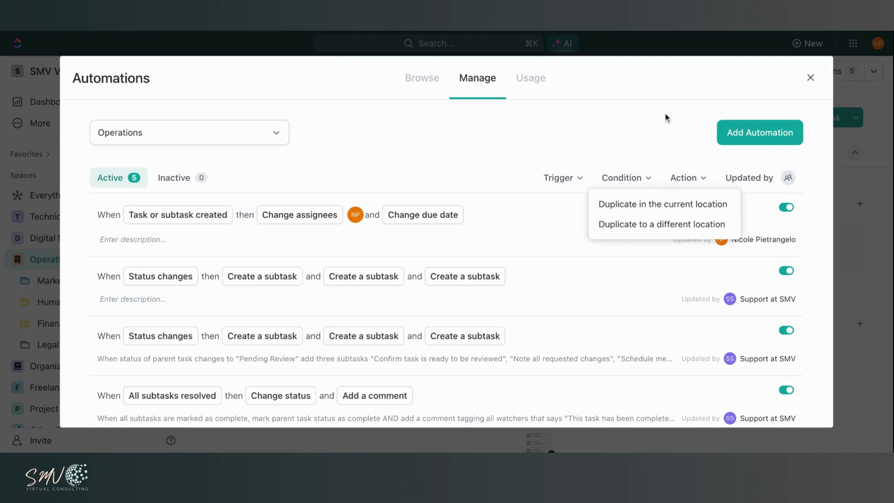
pyautogui.press('Escape')
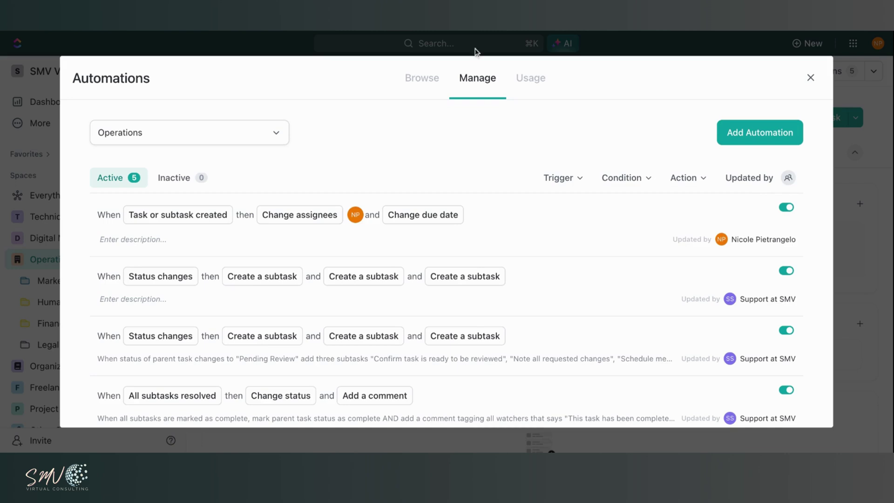
# Open the Operations Dashboard and inspect the Task Status Breakdown pie chart's status counts
pyautogui.click(811, 78)
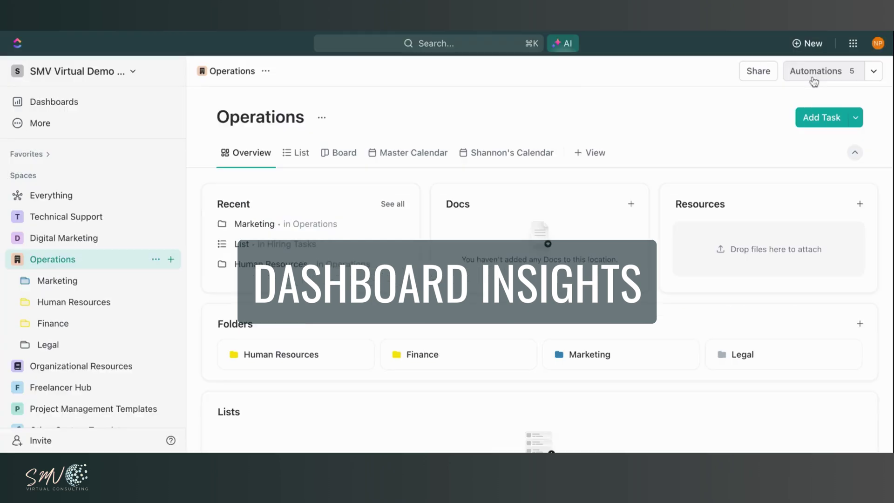
pyautogui.click(70, 110)
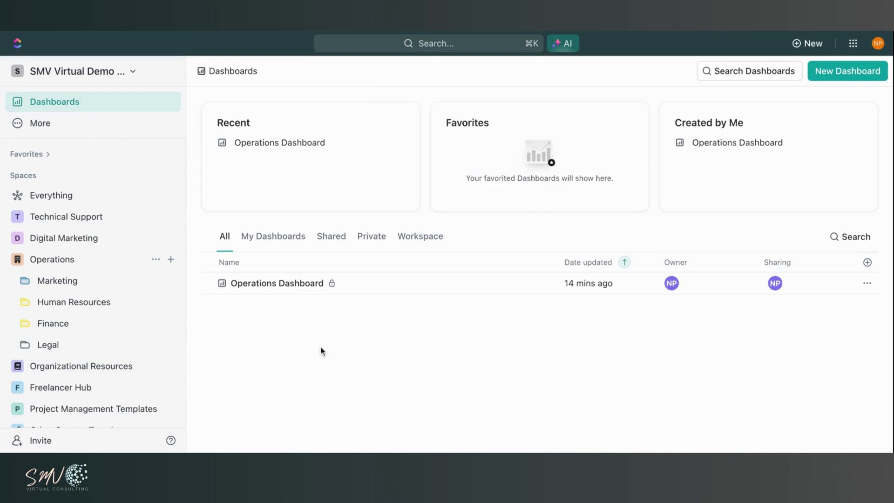
pyautogui.click(289, 287)
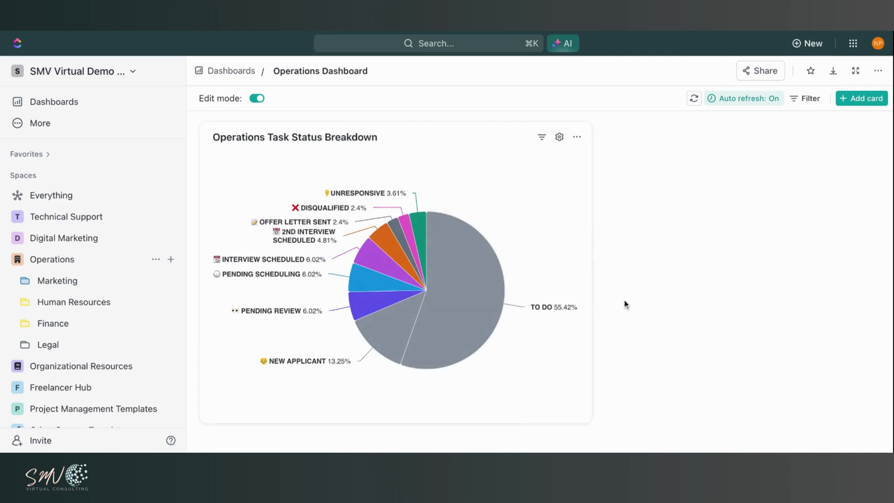
pyautogui.moveTo(491, 287)
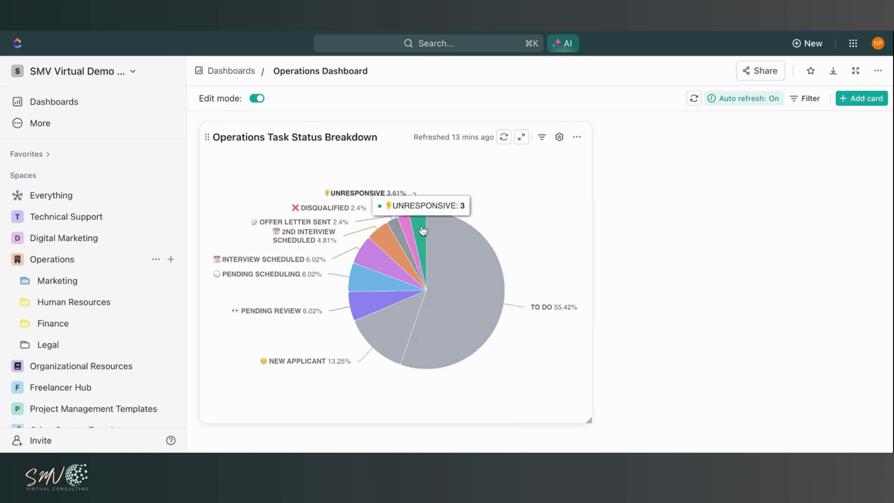
pyautogui.moveTo(391, 233)
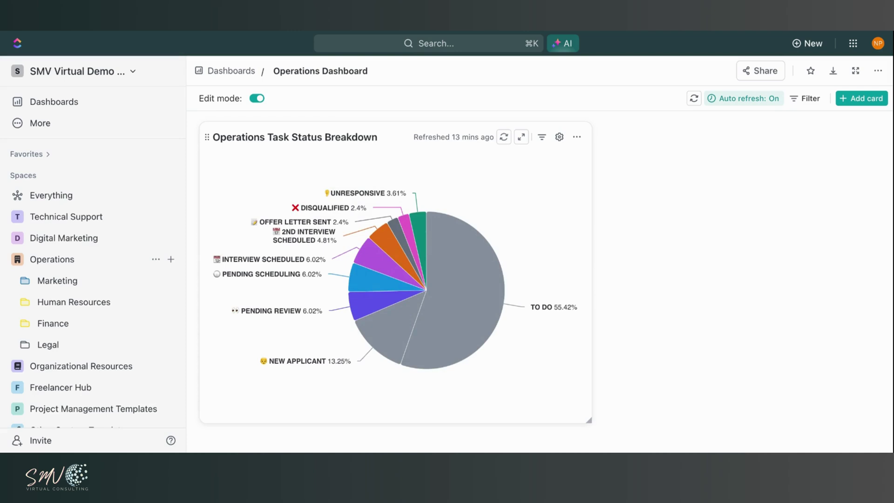
pyautogui.moveTo(377, 265)
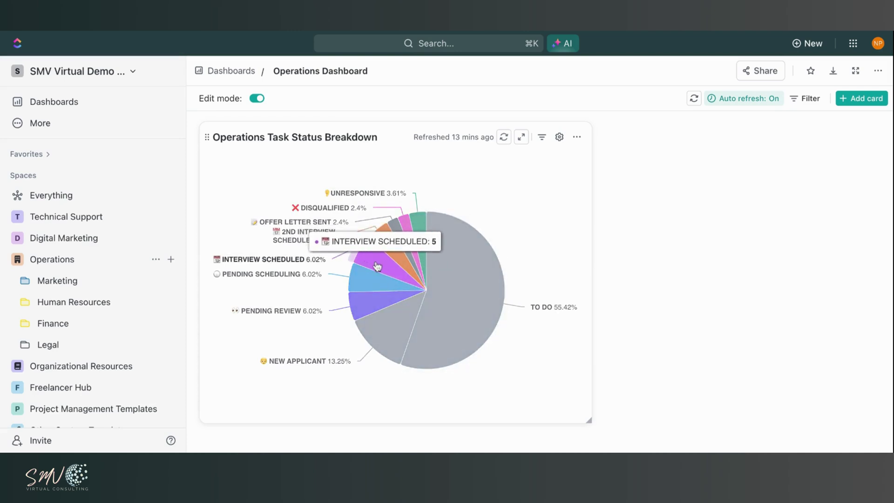
# Drill into the Interview Scheduled slice and open the first candidate task, due 9/1/23
pyautogui.click(377, 266)
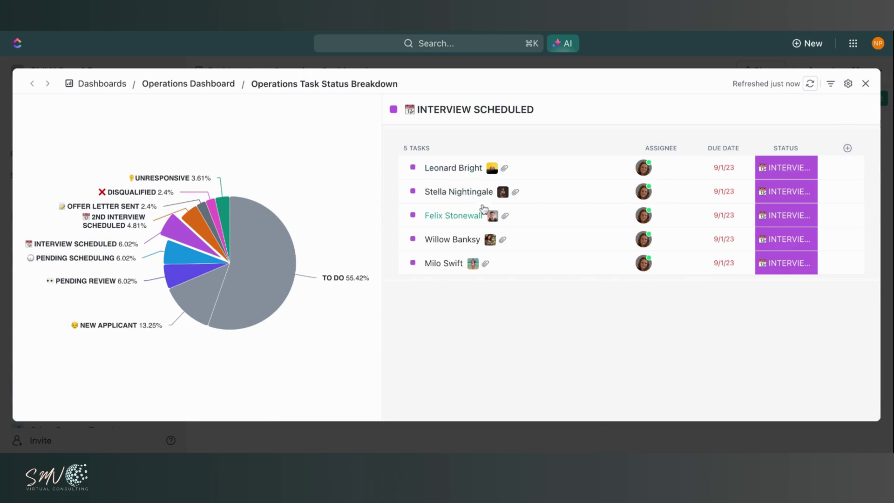
pyautogui.click(456, 171)
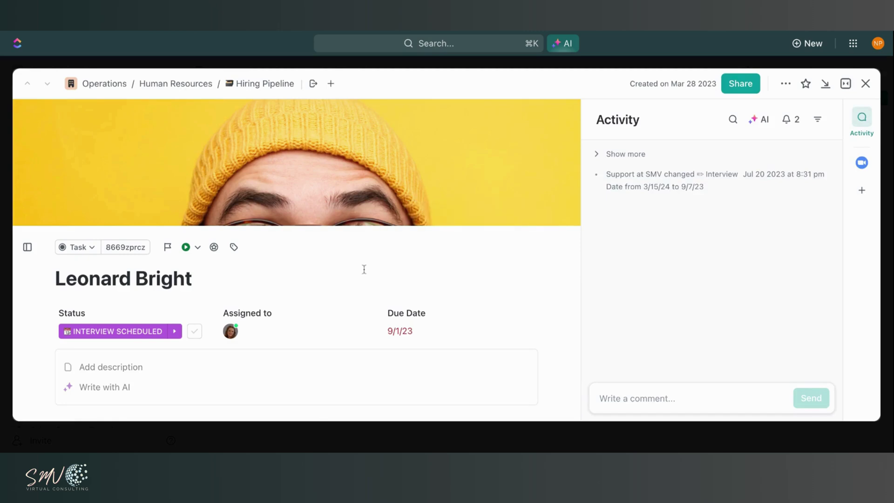
pyautogui.scroll(-5, 364, 270)
pyautogui.scroll(5, 364, 269)
# Generate AI subtask suggestions and create all four, from Confirm Interview Date to Review Candidate's Application
pyautogui.scroll(-5, 491, 266)
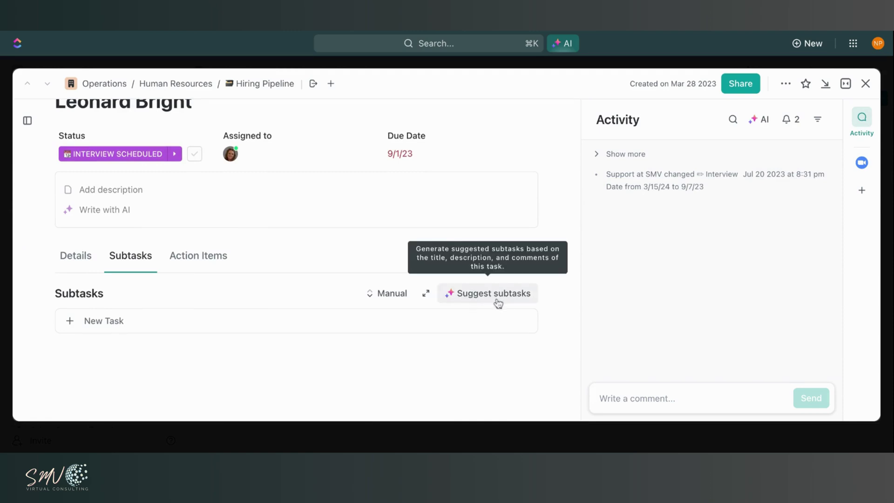
pyautogui.click(497, 301)
pyautogui.click(484, 300)
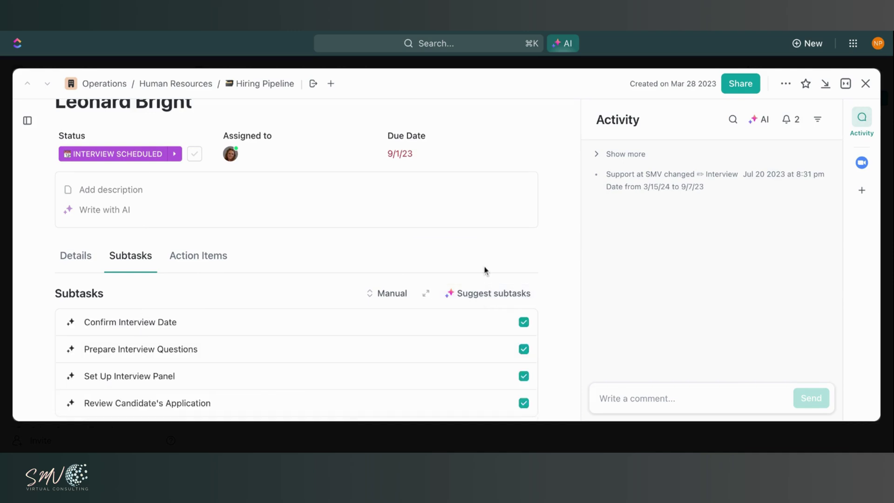
pyautogui.scroll(-2, 483, 269)
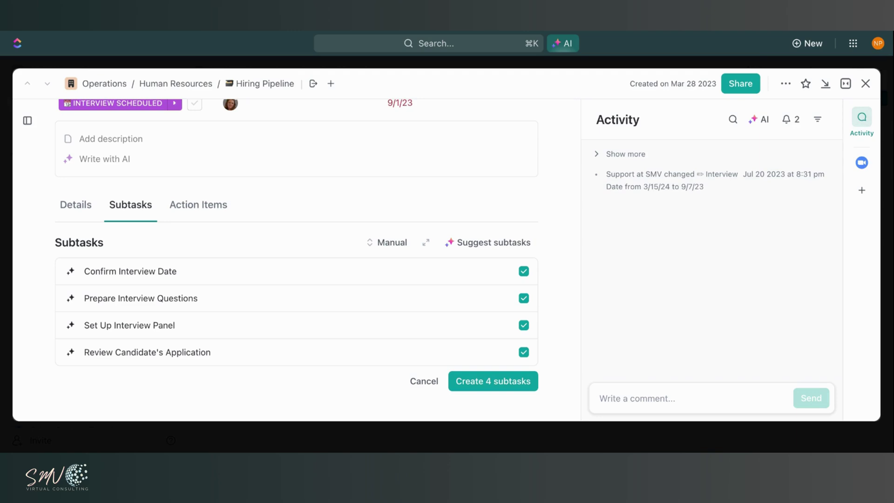
pyautogui.click(488, 382)
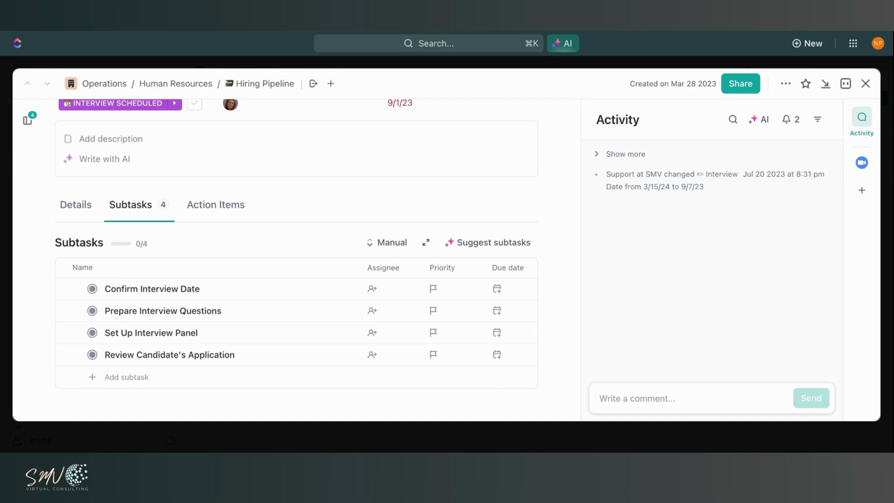
# Generate an AI summary of the candidate's interview task from the Activity panel, then close it
pyautogui.scroll(5, 298, 232)
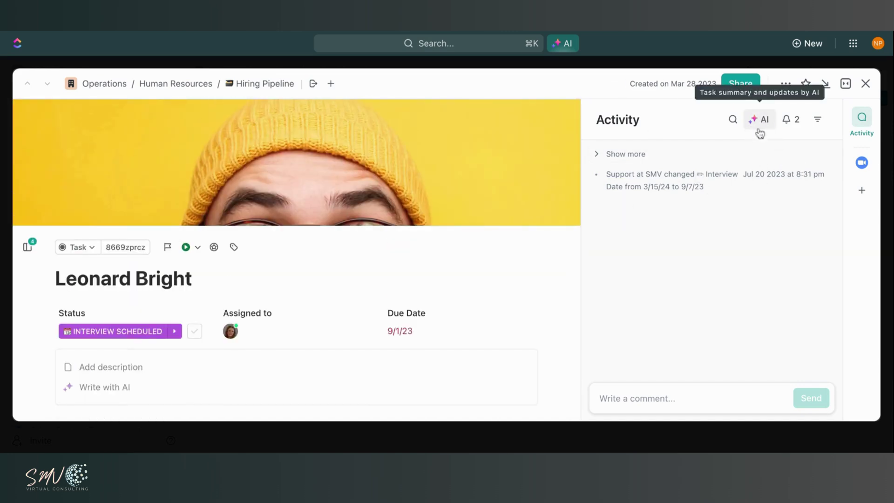
pyautogui.click(760, 124)
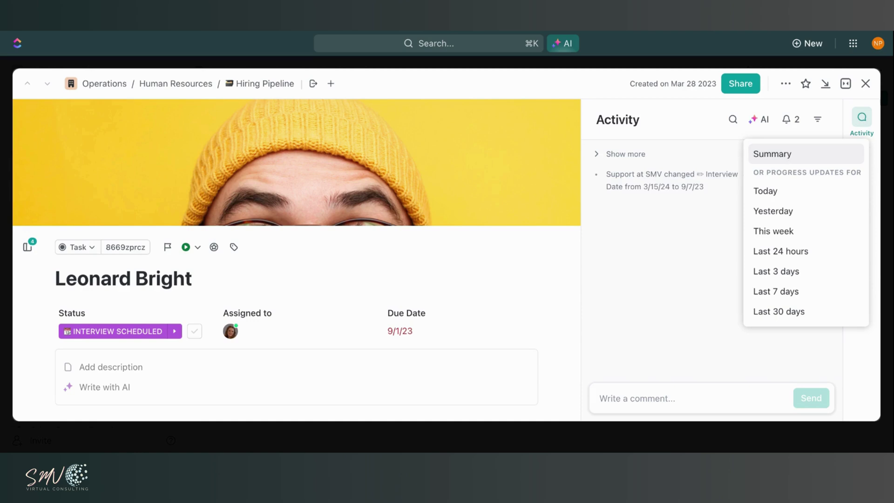
pyautogui.click(772, 154)
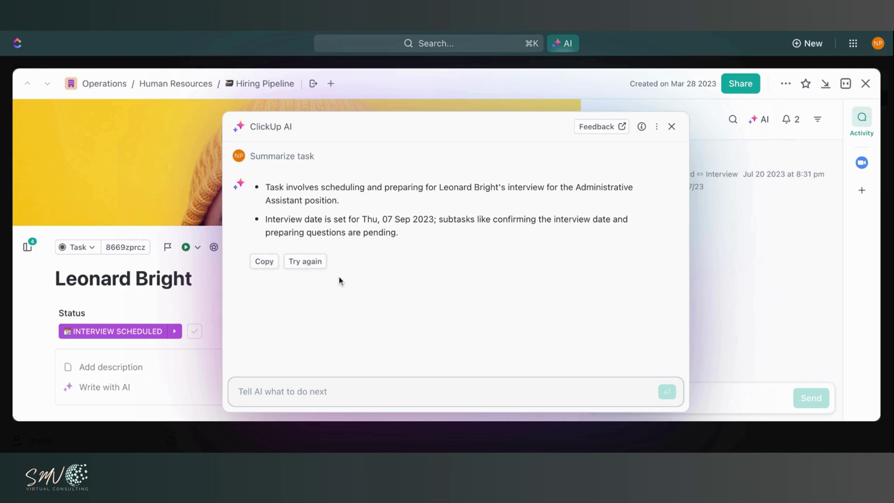
pyautogui.click(671, 127)
# Request an AI progress update covering the task's activity over the last 30 days
pyautogui.click(756, 125)
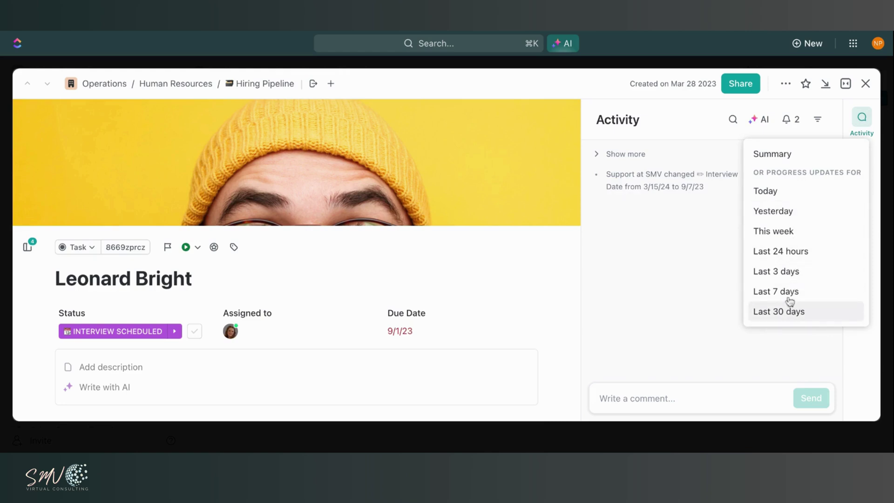
pyautogui.click(787, 312)
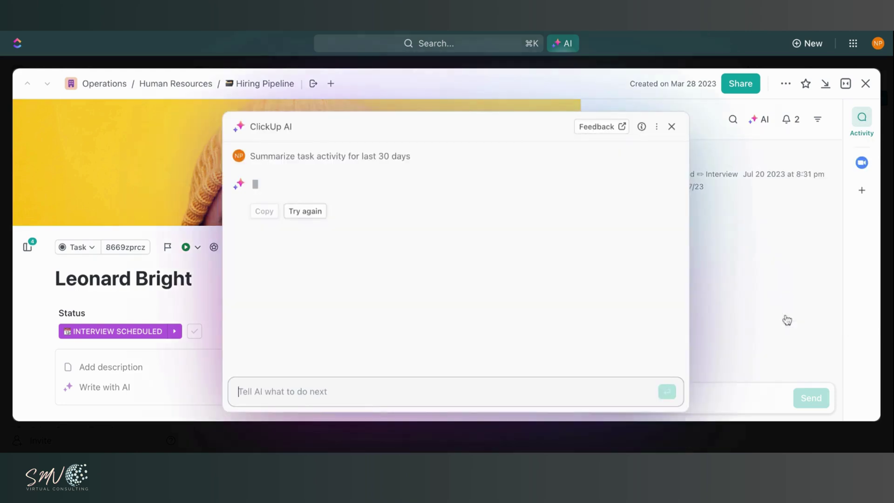